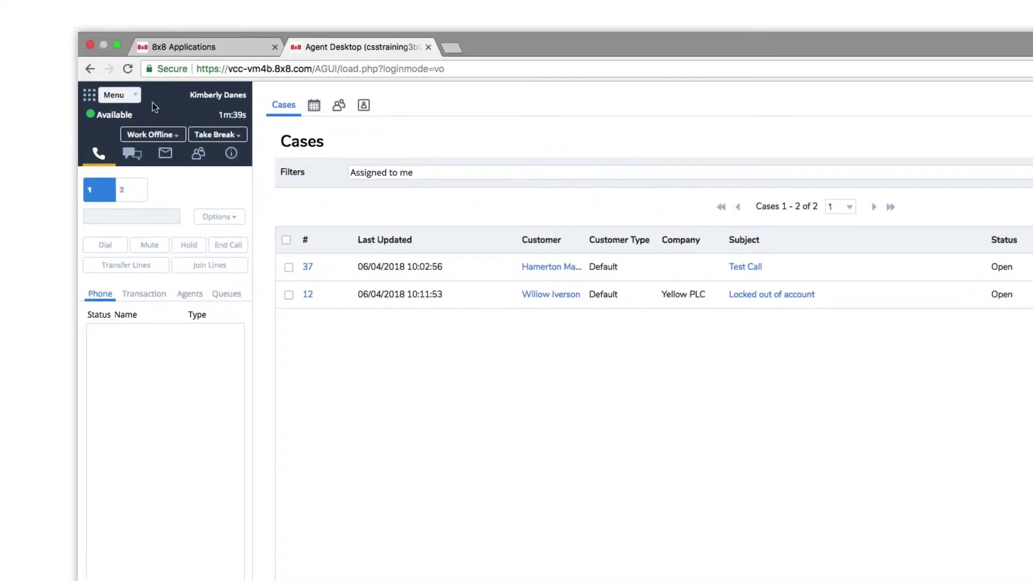
Open Reports from the main menu and begin a new historical report.
left_click(130, 97)
left_click(123, 165)
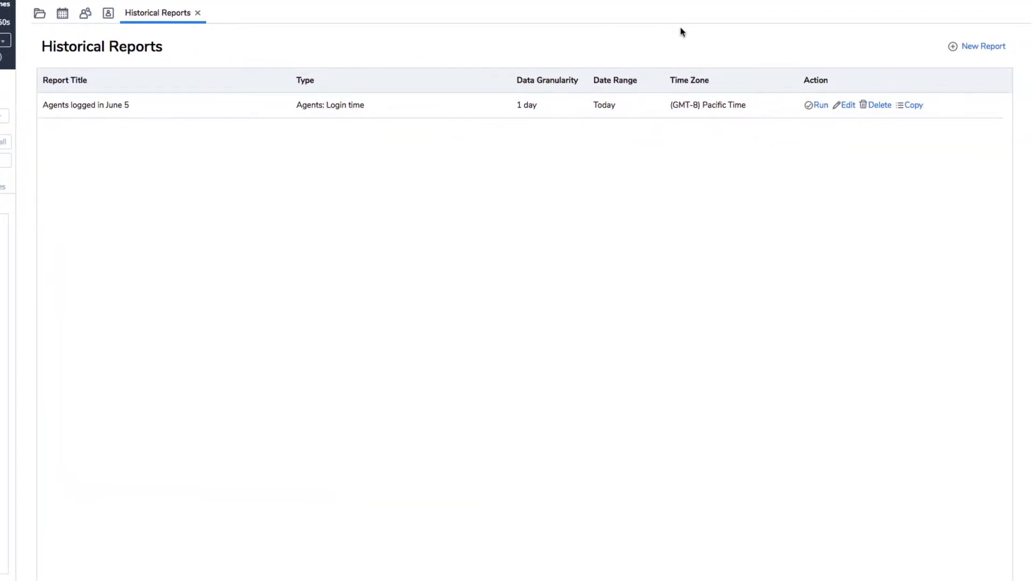
left_click(973, 48)
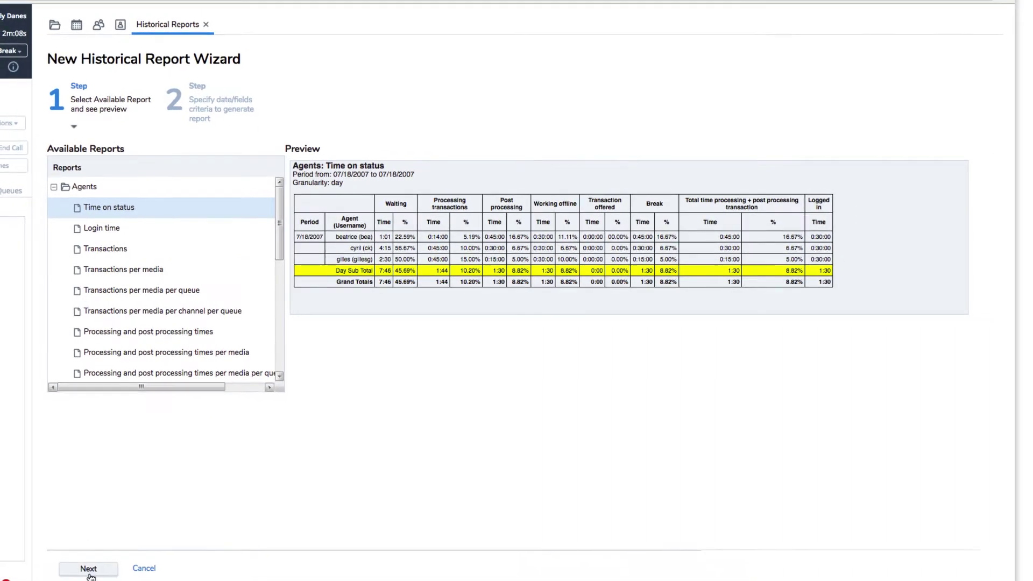
Title the Time on status report 'Agents Status' and set data granularity to 1 day.
left_click(88, 569)
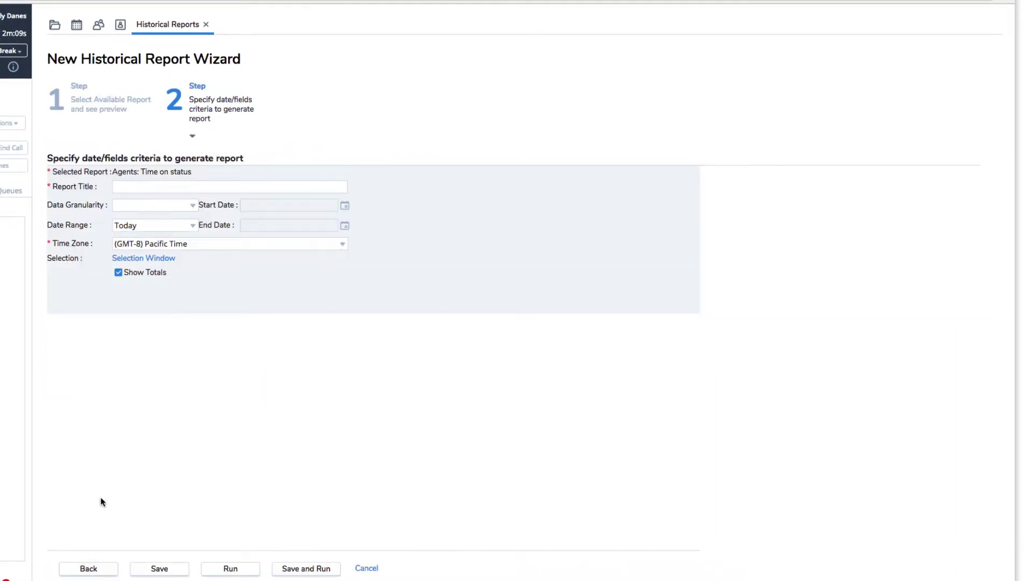
left_click(165, 190)
type("A")
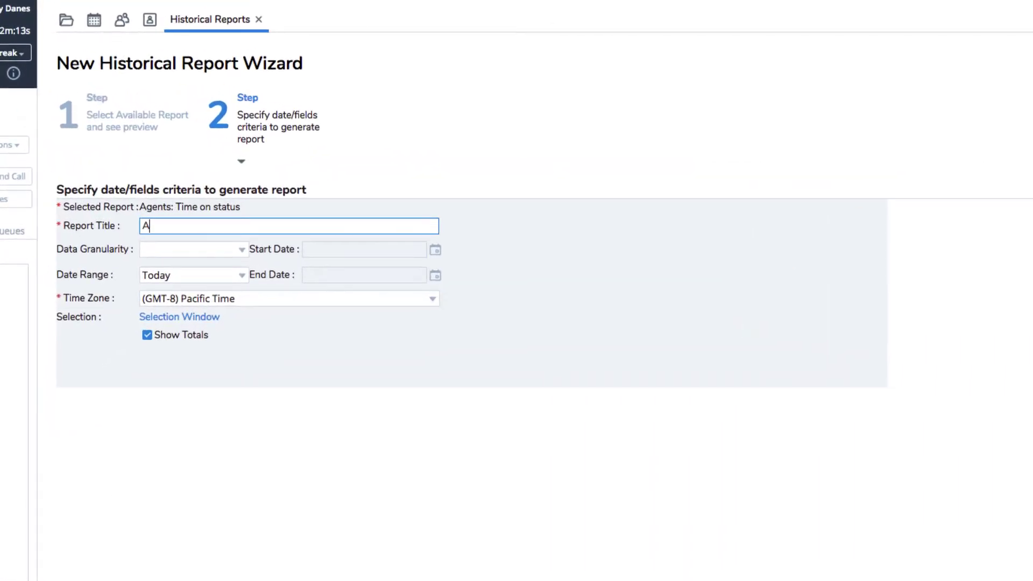
type("gents Status")
left_click(223, 249)
left_click(218, 288)
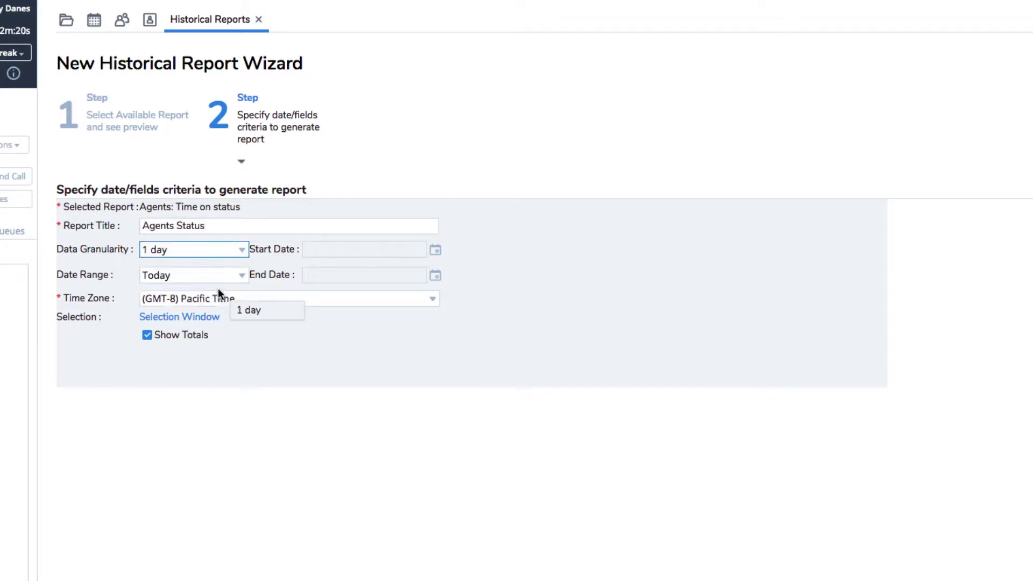
left_click(188, 333)
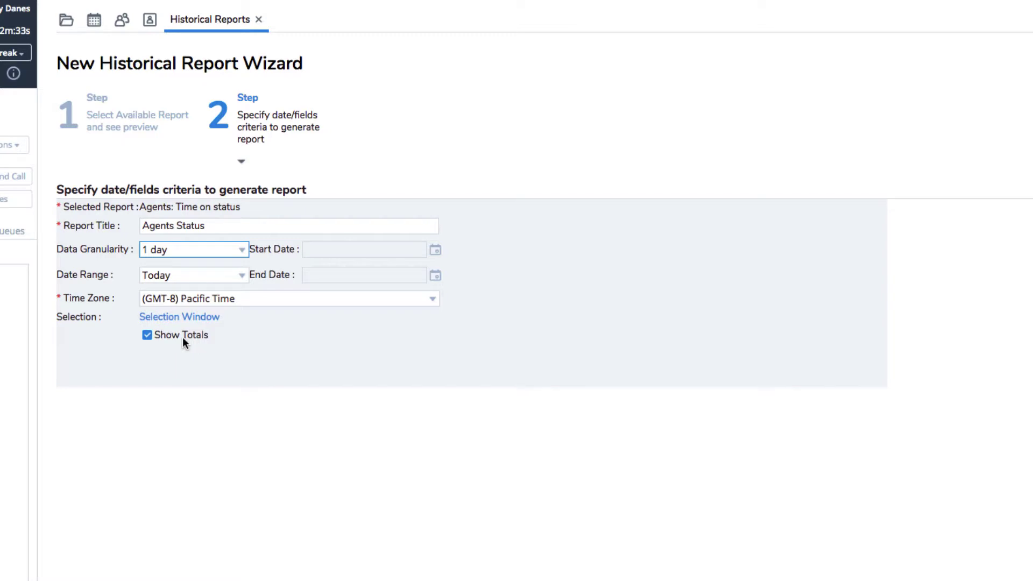
Restrict the agent selection to NA Sales by excluding NA Support and (Deleted Agents).
left_click(178, 319)
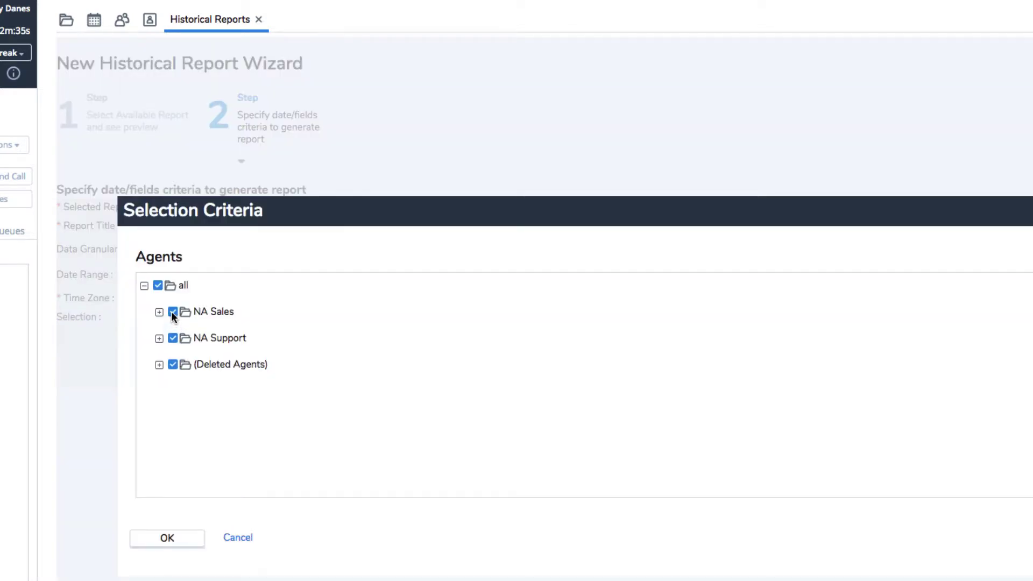
left_click(171, 337)
left_click(172, 365)
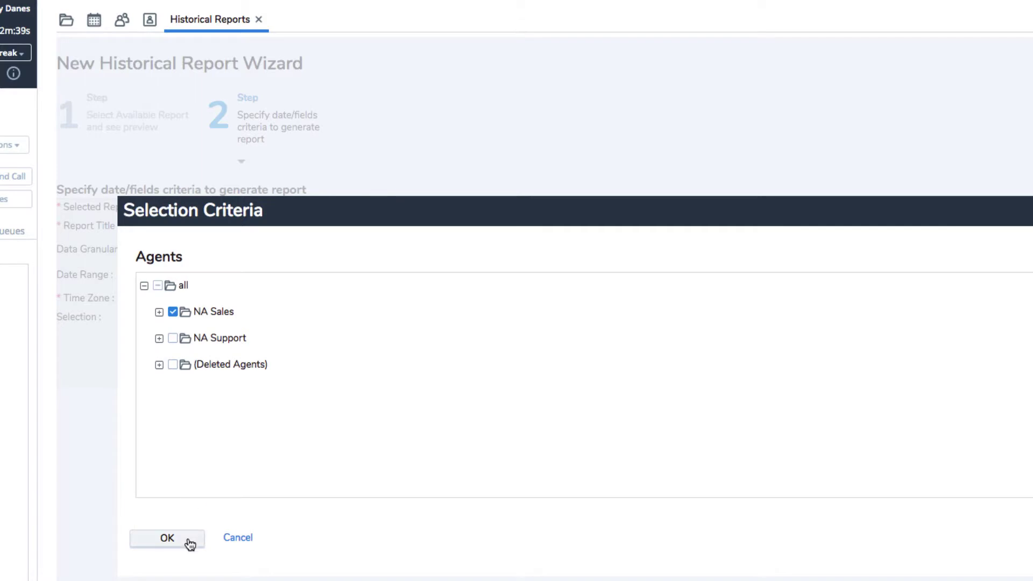
left_click(168, 538)
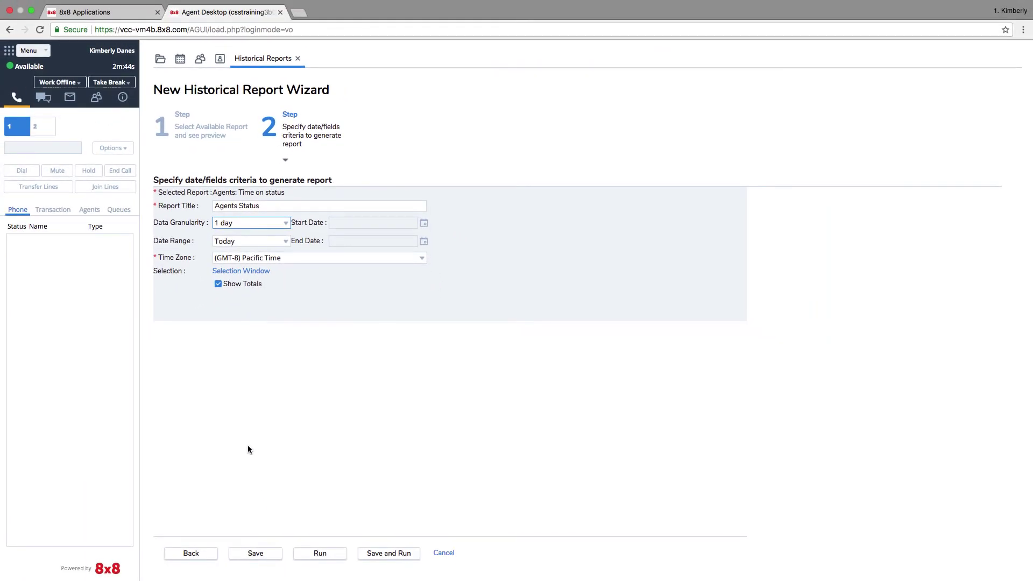
Save the Agents Status report settings and check it in the Historical Reports list.
left_click(261, 553)
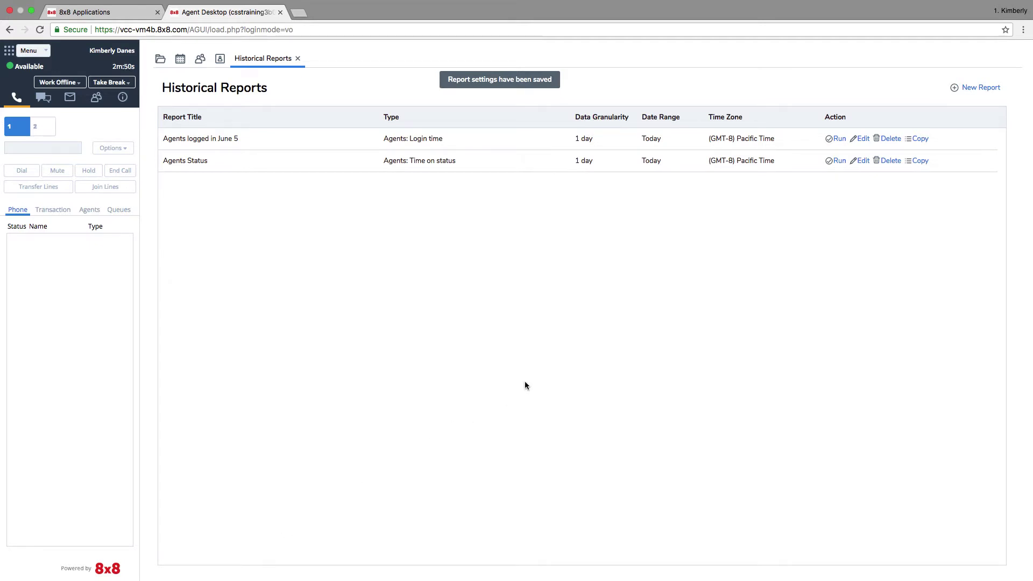
left_click(839, 162)
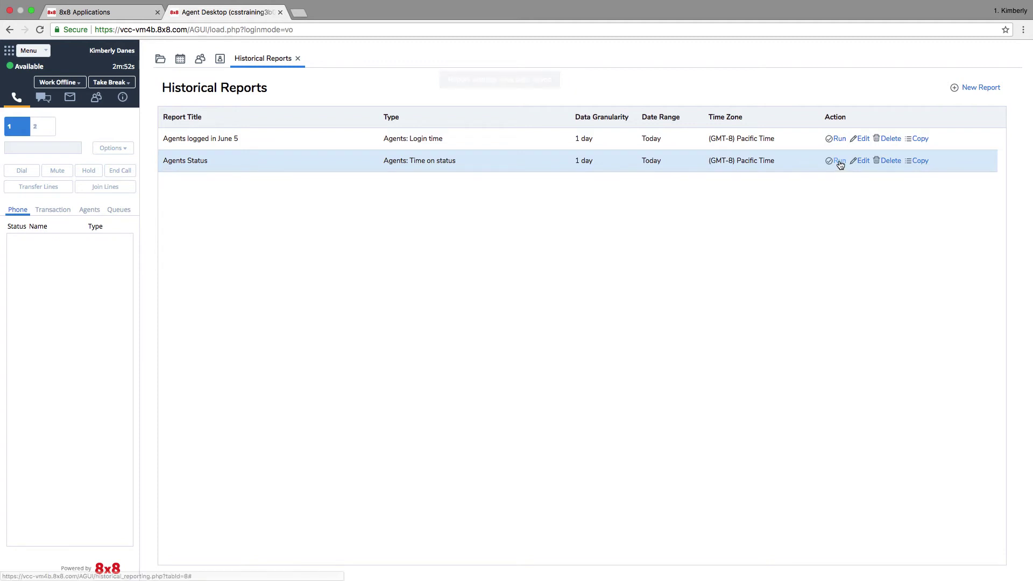